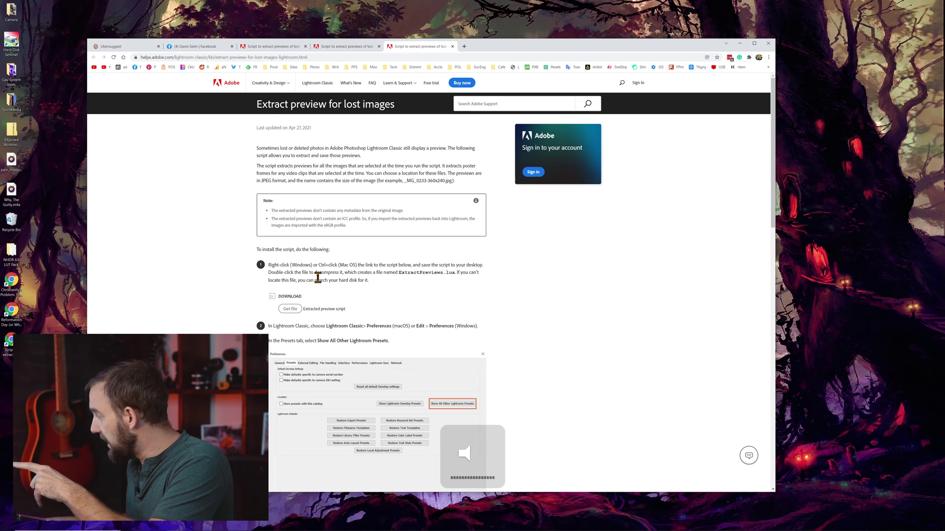
# - Download the extracted preview script from the Adobe help page and copy ExtractPreviews.lua out of the downloaded zip
pyautogui.click(290, 309)
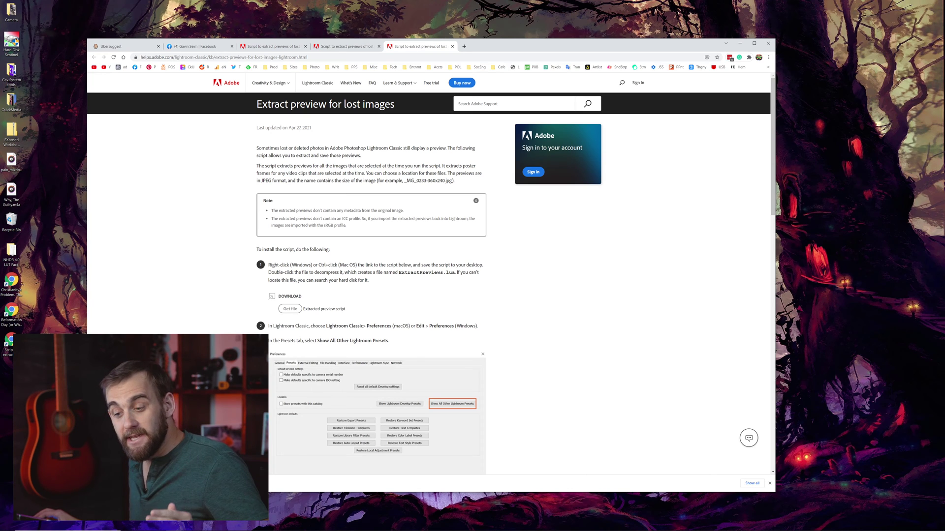
pyautogui.click(138, 483)
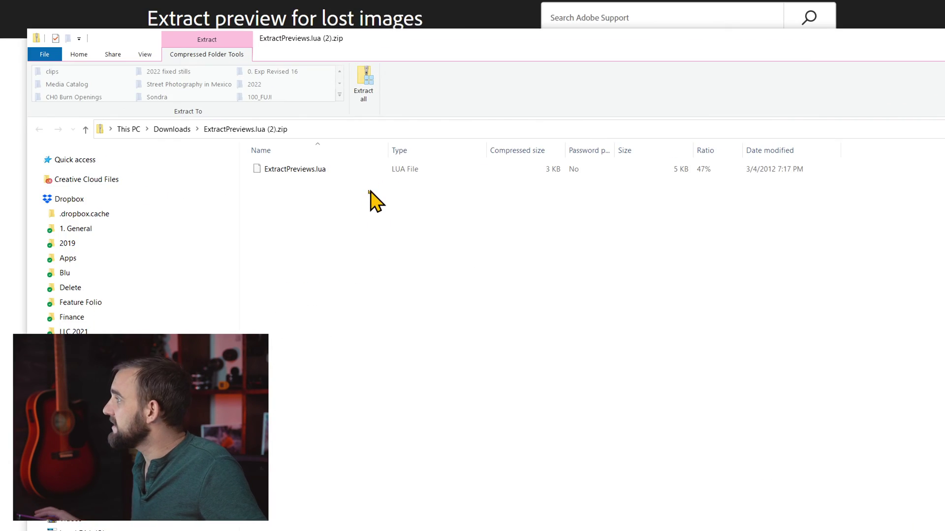
pyautogui.click(339, 180)
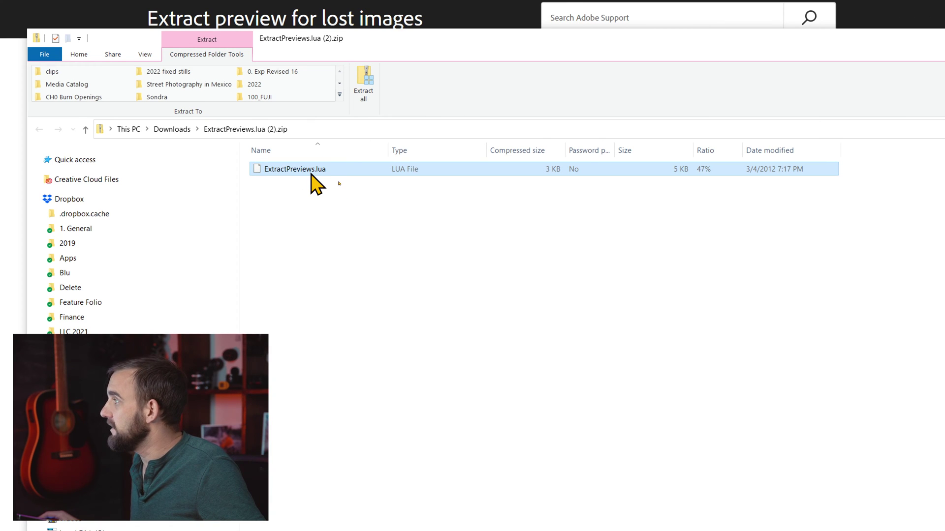
pyautogui.rightClick(312, 173)
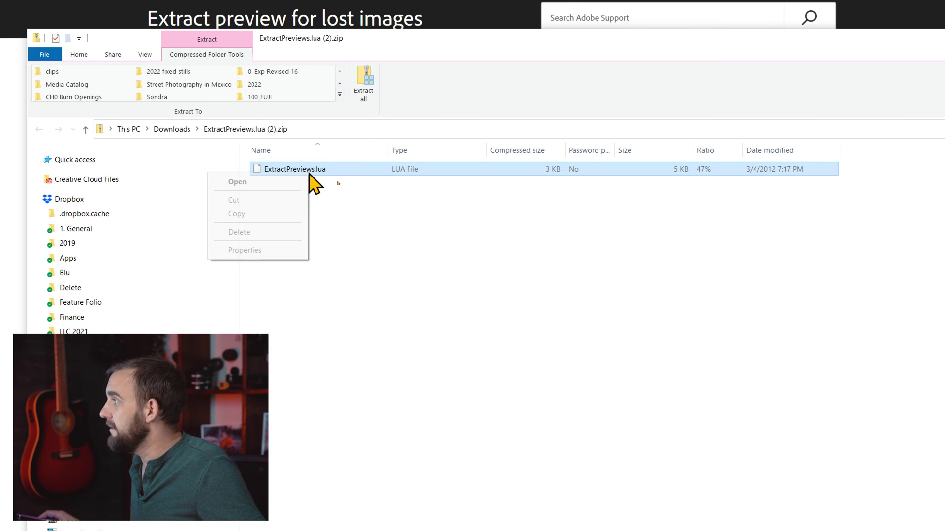
pyautogui.click(260, 213)
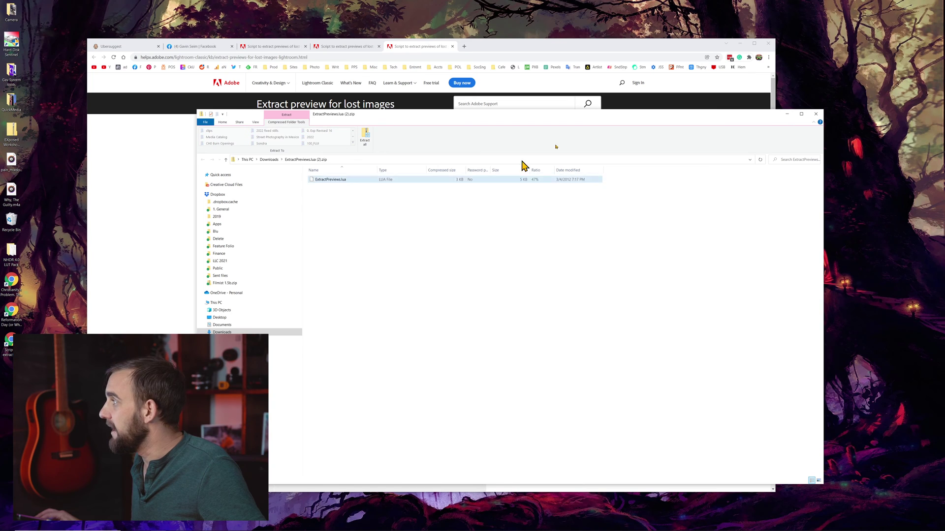
pyautogui.click(814, 115)
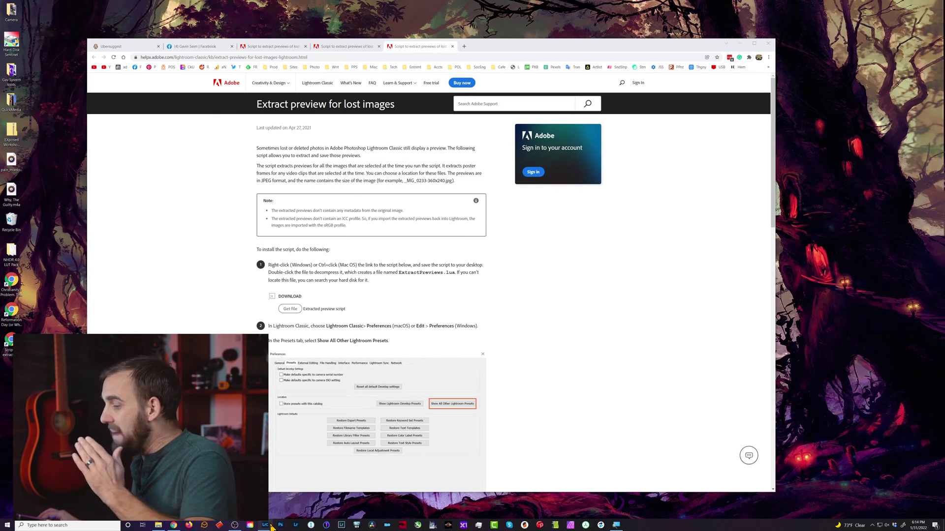
# - Switch to Lightroom Classic and use the preset preferences to show all other Lightroom presets, opening the Lightroom folder on disk
pyautogui.click(264, 525)
pyautogui.click(14, 10)
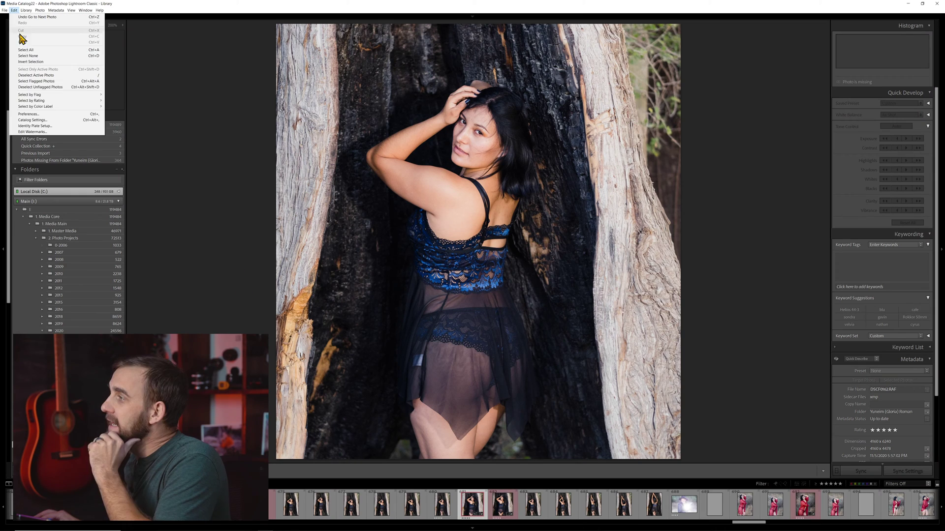
pyautogui.click(45, 120)
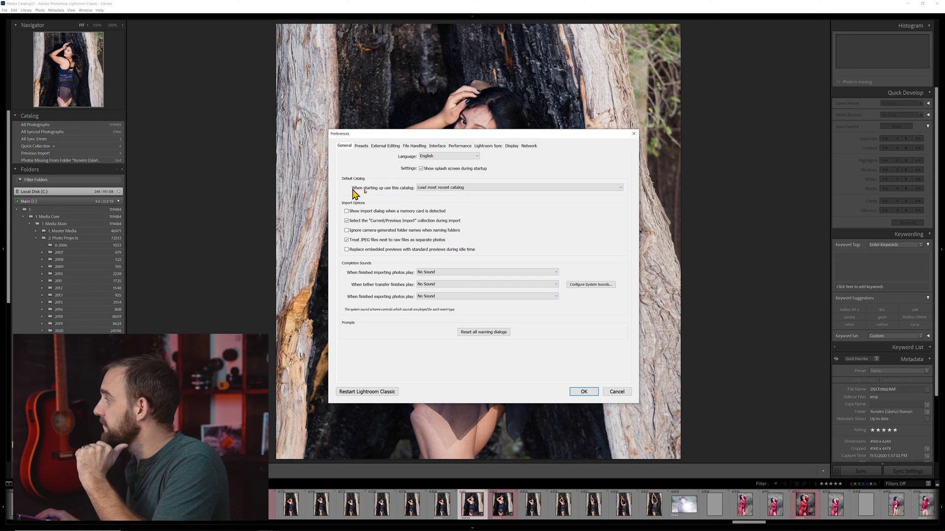
pyautogui.click(361, 146)
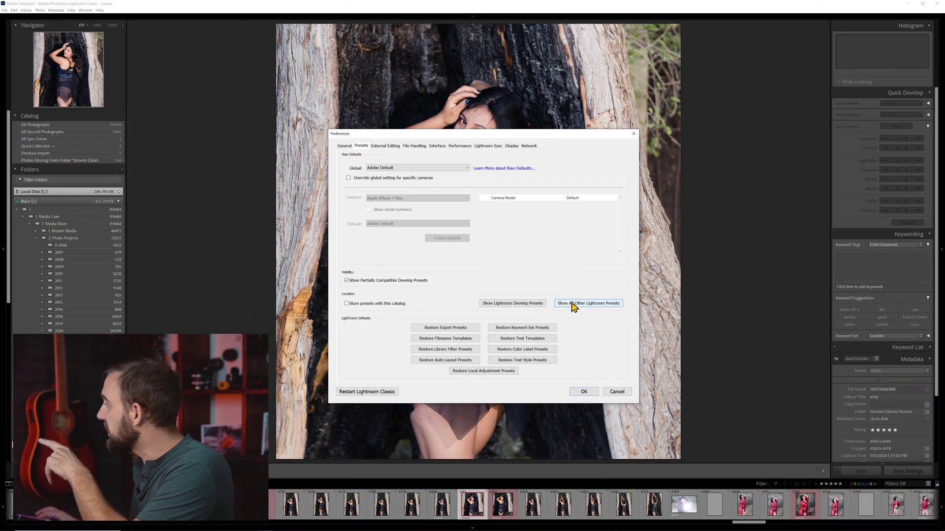
pyautogui.click(572, 304)
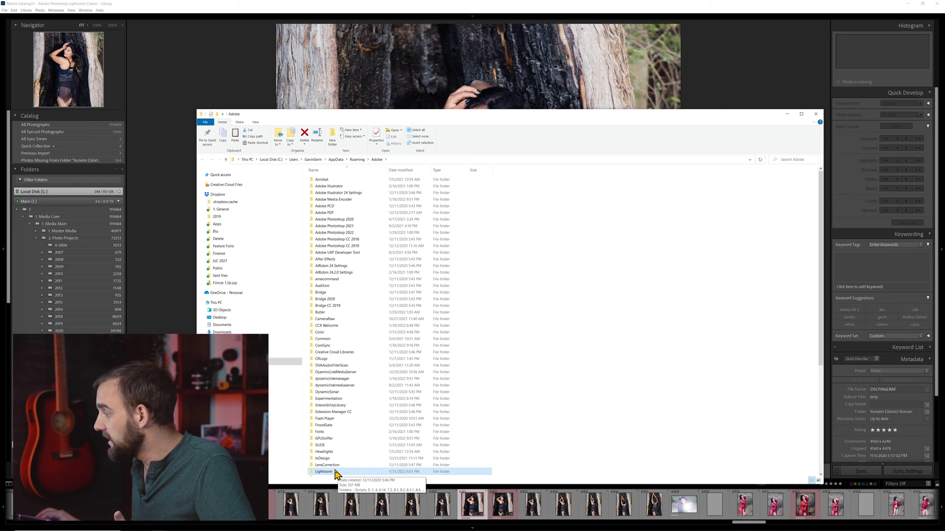
pyautogui.doubleClick(344, 473)
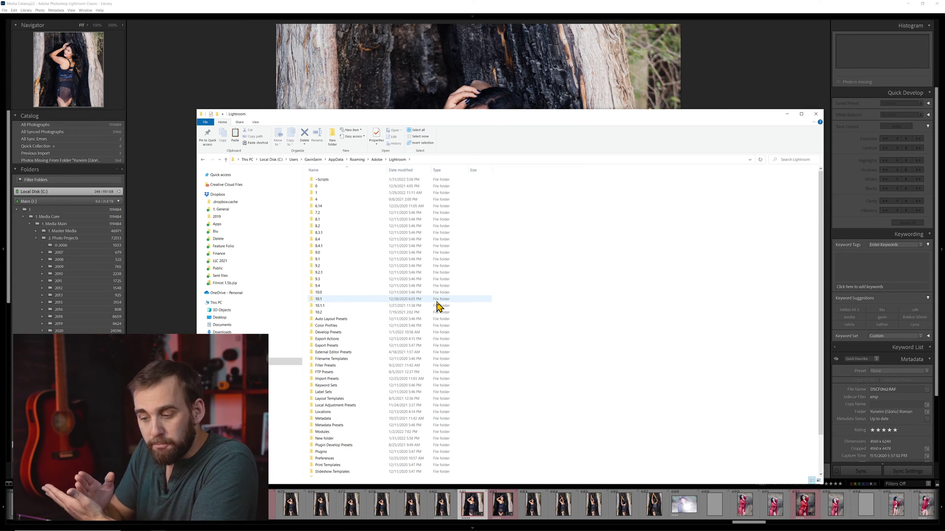
# - Create a new folder named Scripts inside the Lightroom folder
pyautogui.scroll(-3, 437, 306)
pyautogui.rightClick(473, 400)
pyautogui.moveTo(507, 498)
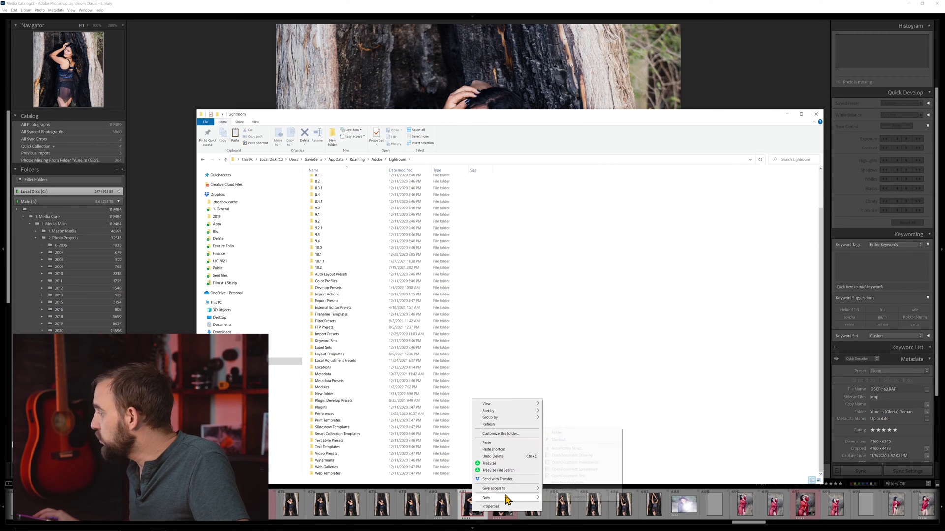
pyautogui.click(572, 433)
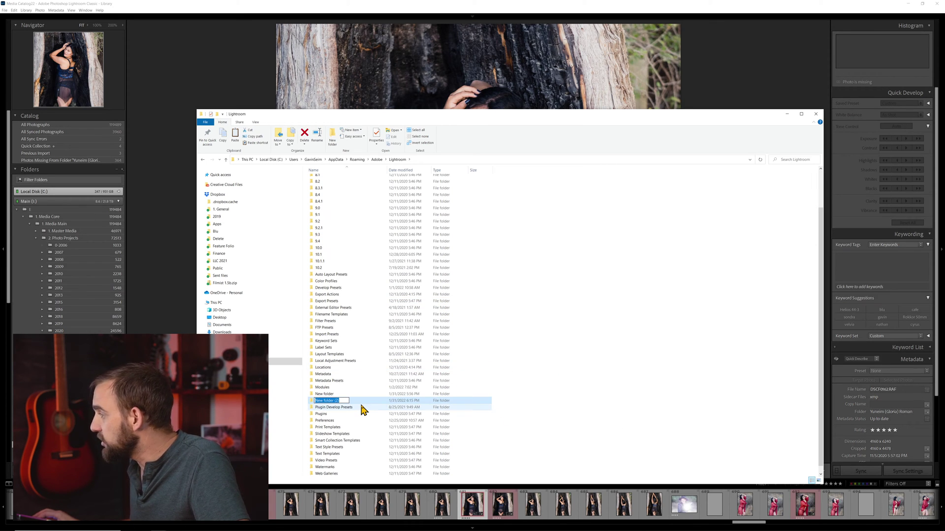
pyautogui.write('Scripts')
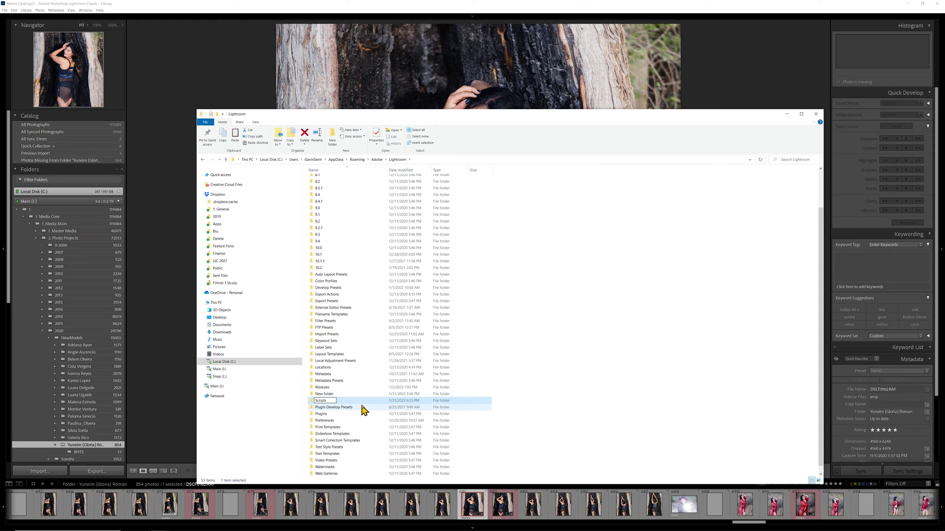
pyautogui.press('Return')
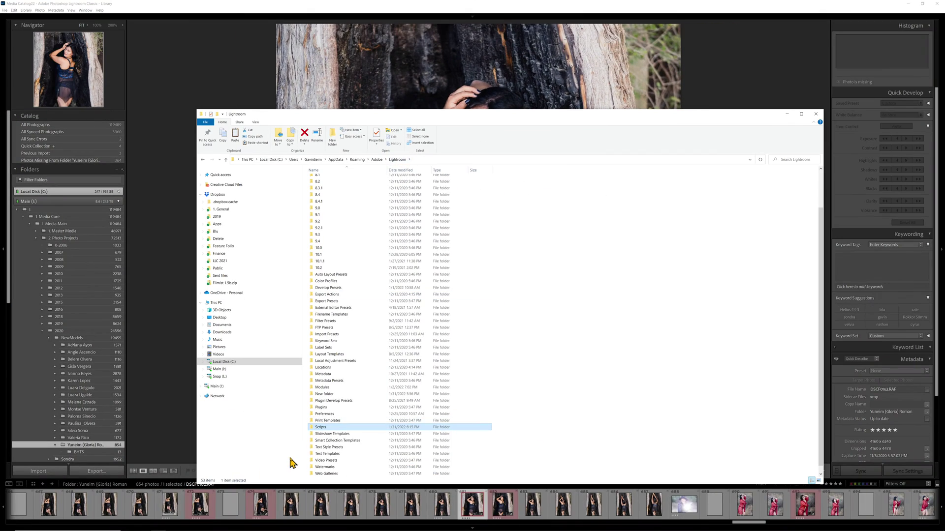
# - Paste the copied ExtractPreviews.lua file into the Scripts folder
pyautogui.doubleClick(322, 427)
pyautogui.rightClick(423, 331)
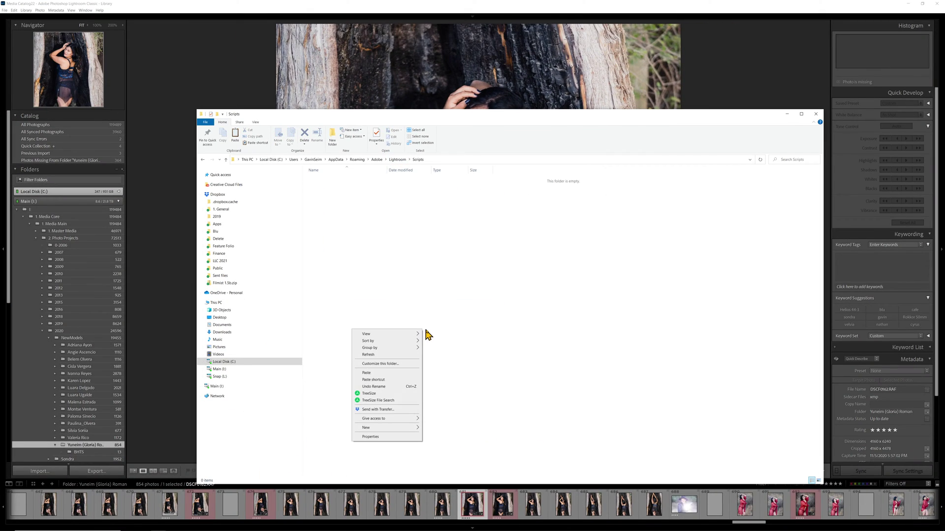
pyautogui.click(368, 373)
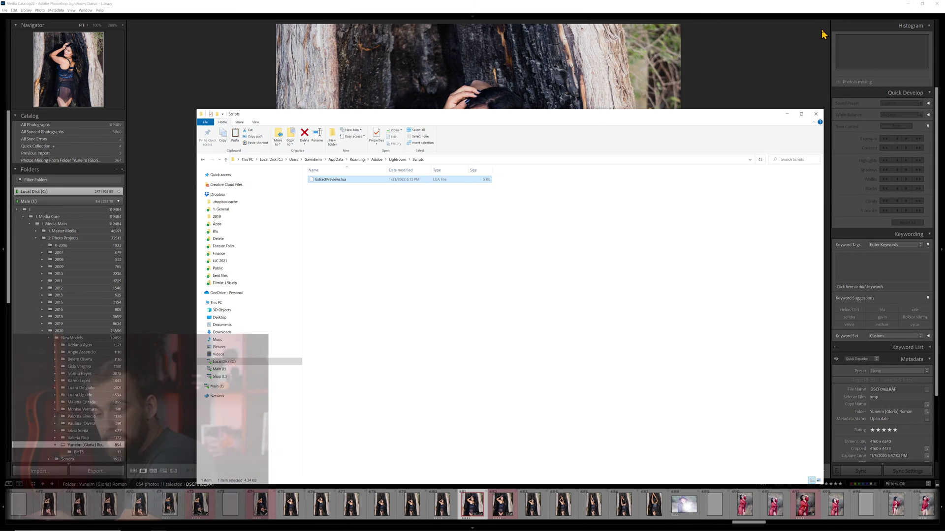
# - Dismiss the preferences, restart Lightroom Classic and check that the ExtractPreviews script is offered
pyautogui.click(940, 5)
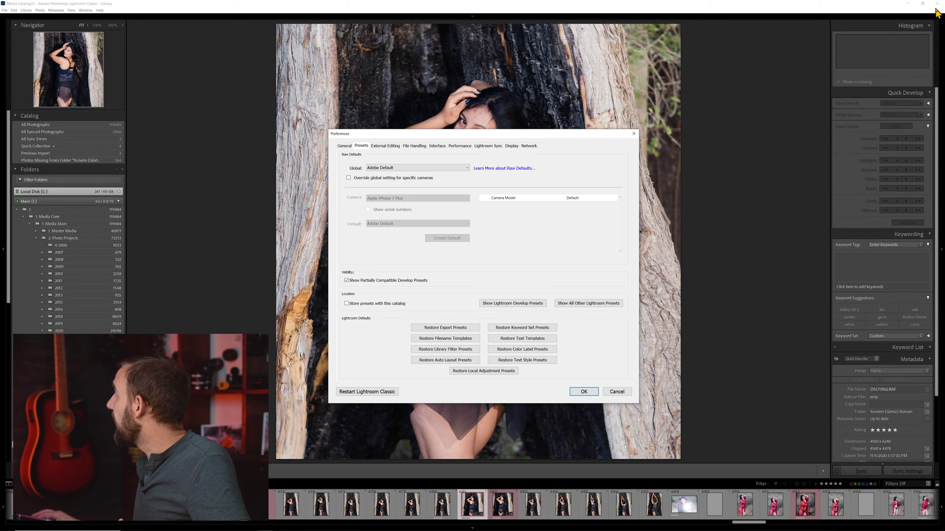
pyautogui.click(621, 392)
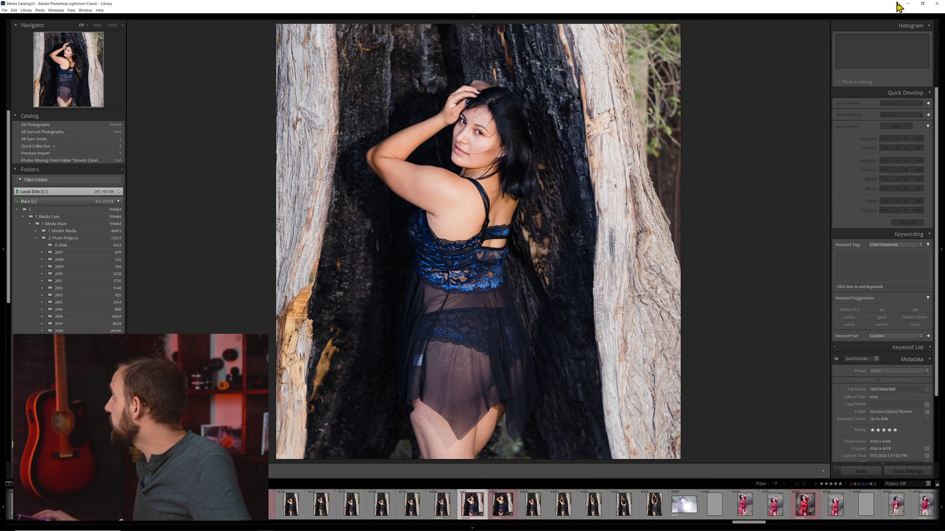
pyautogui.click(937, 4)
pyautogui.click(539, 299)
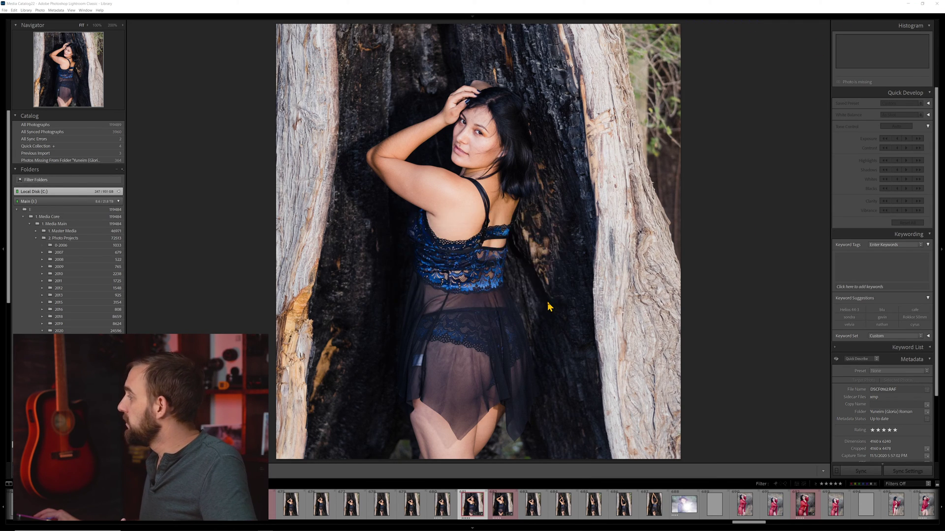
pyautogui.moveTo(265, 529)
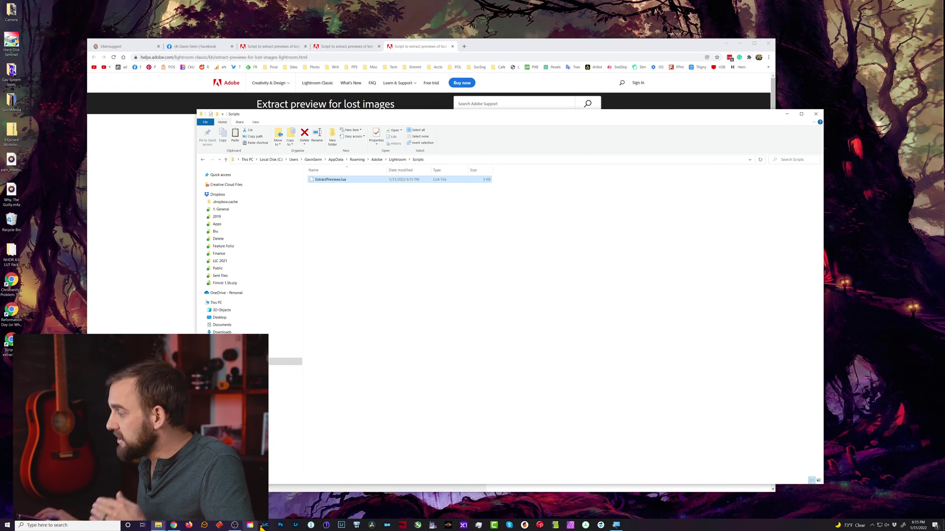
pyautogui.click(265, 526)
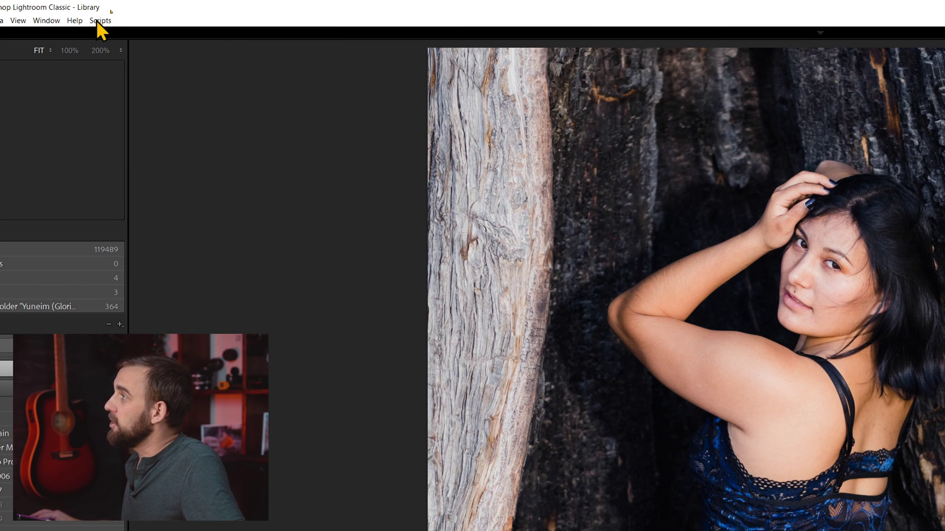
pyautogui.click(97, 20)
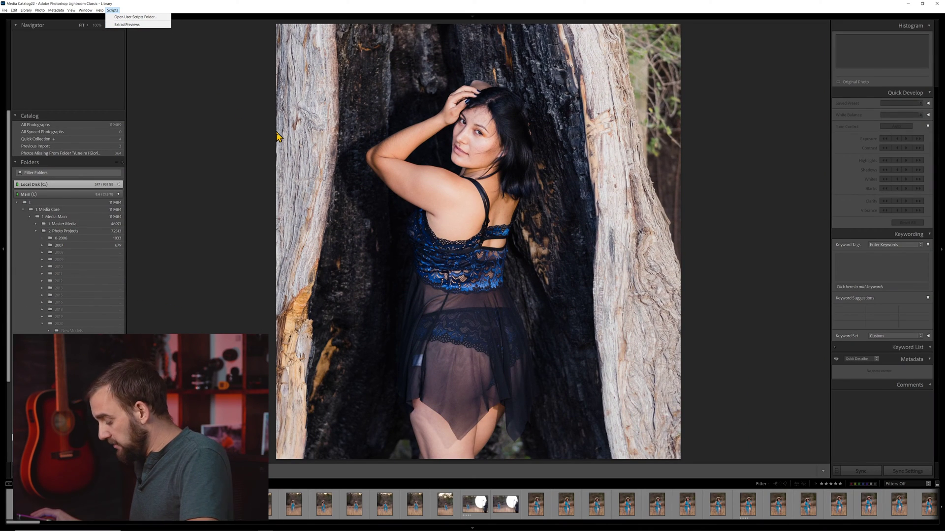
pyautogui.press('Escape')
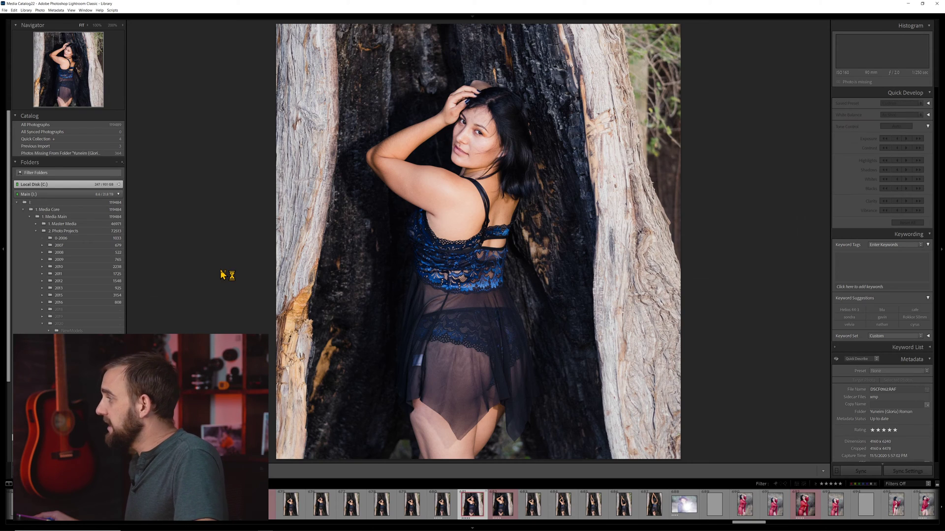
# - Show the photos in grid view and select the range from the last still photo back to DSCF0422
pyautogui.press('g')
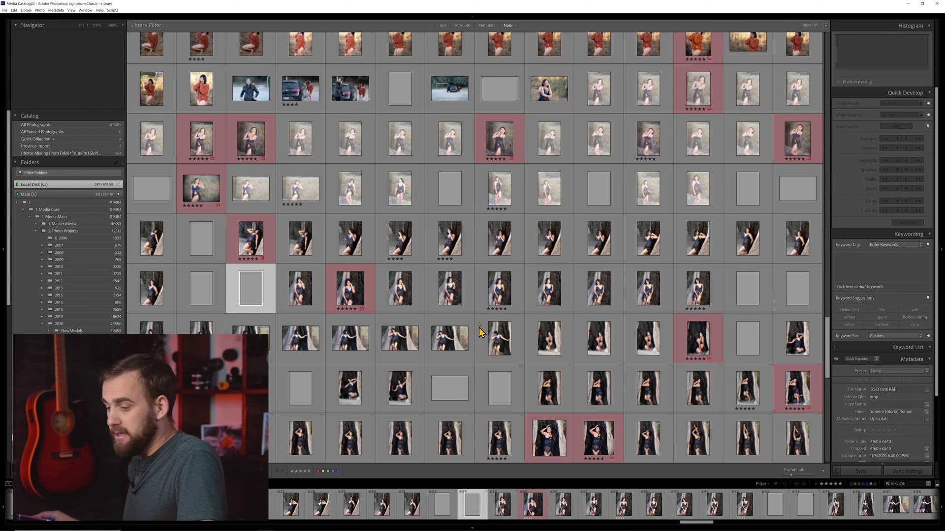
pyautogui.scroll(-10, 480, 332)
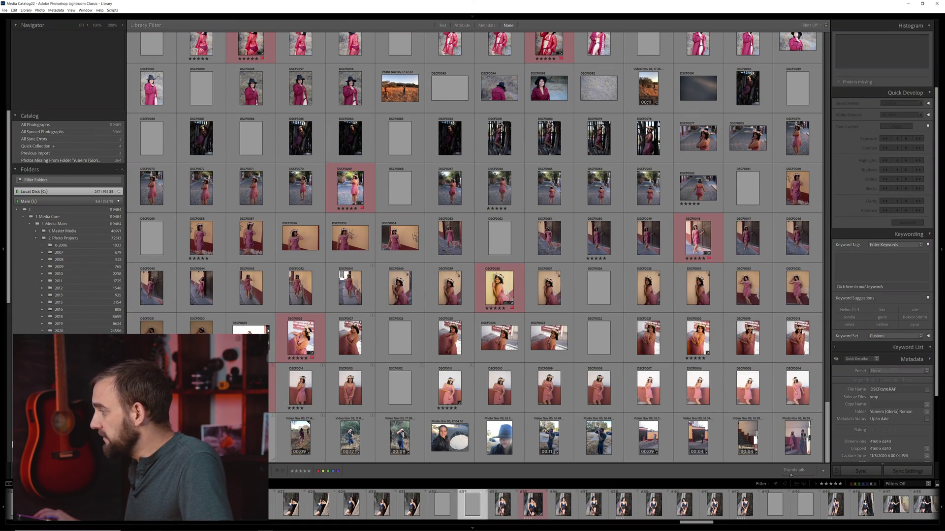
pyautogui.click(797, 389)
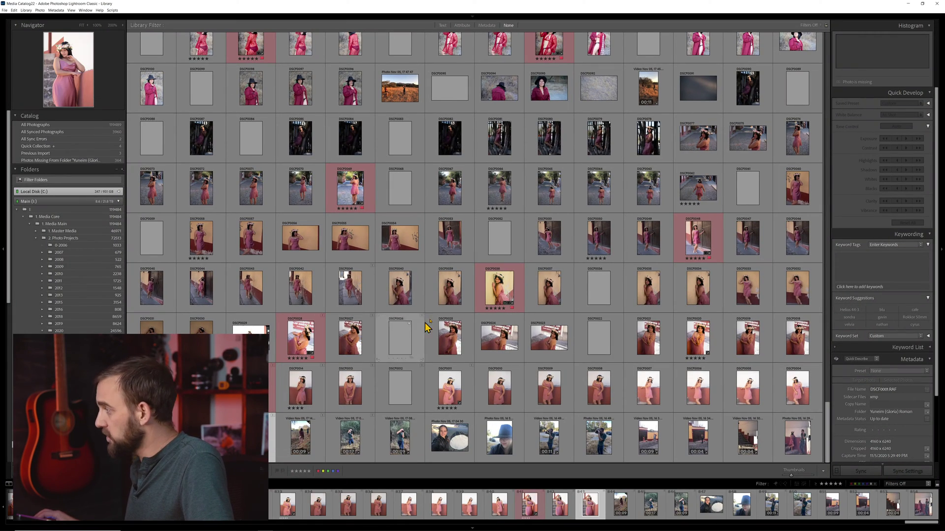
pyautogui.scroll(10, 412, 345)
pyautogui.scroll(5, 413, 345)
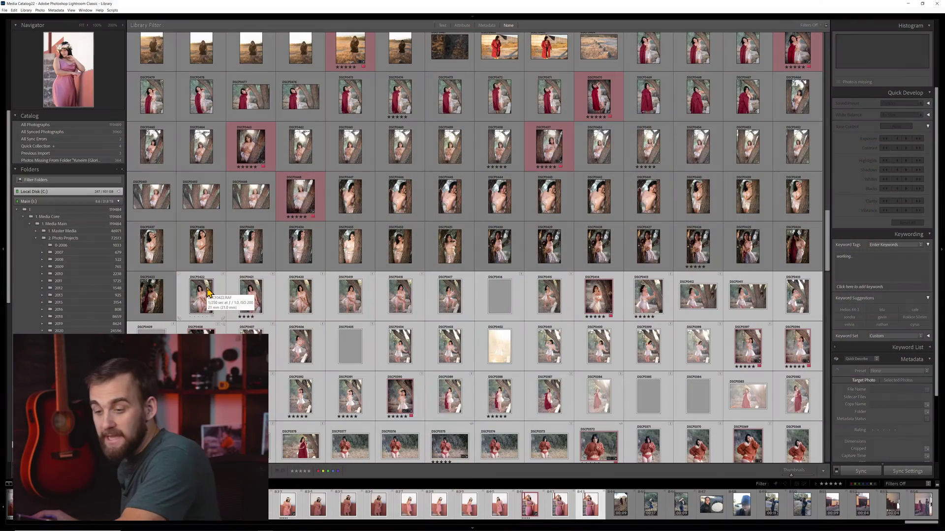
pyautogui.scroll(-5, 576, 317)
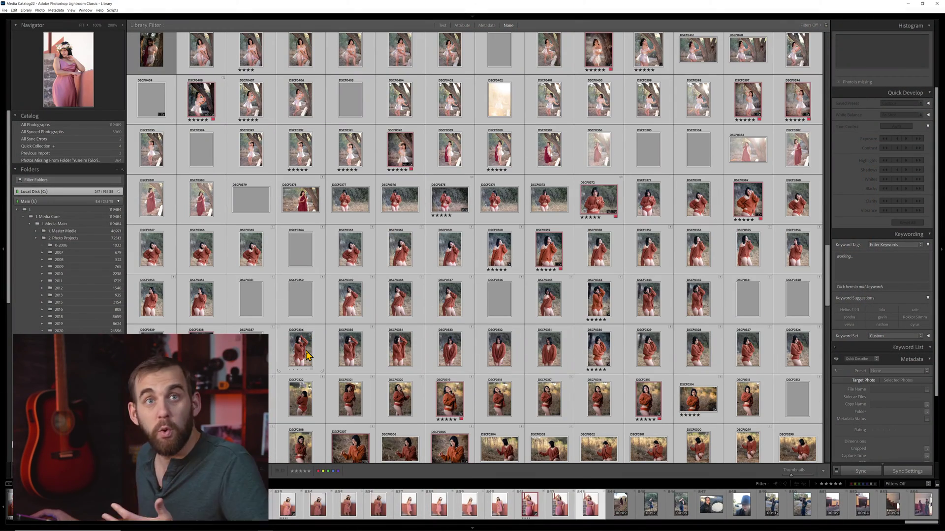
# - Run the ExtractPreviews script on the selected photos, writing the previews into a new desktop folder named with the client's first name and "Extract"
pyautogui.click(112, 11)
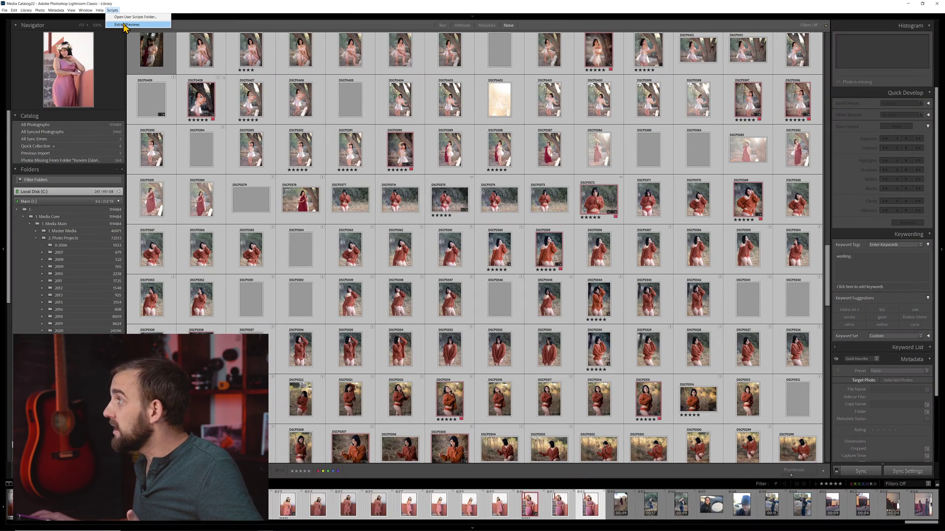
pyautogui.click(130, 27)
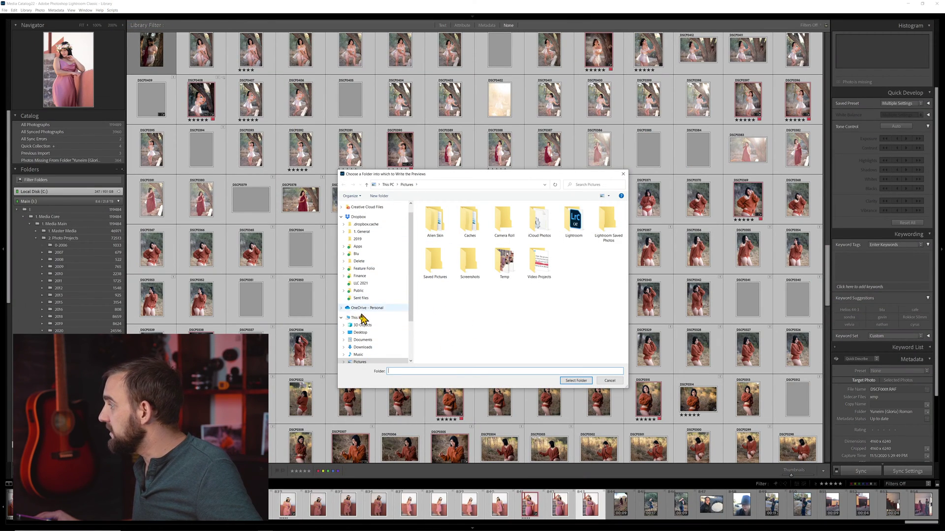
pyautogui.click(373, 334)
pyautogui.rightClick(401, 307)
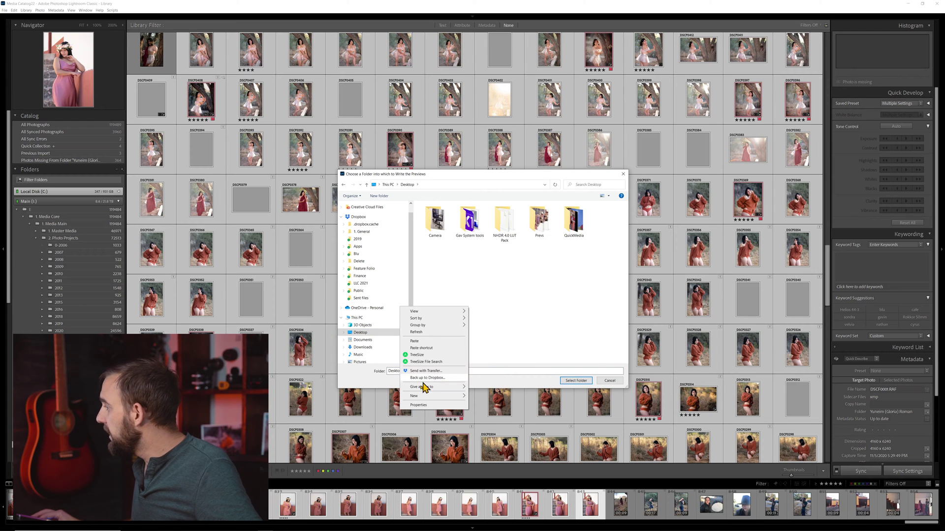
pyautogui.moveTo(422, 401)
pyautogui.click(497, 396)
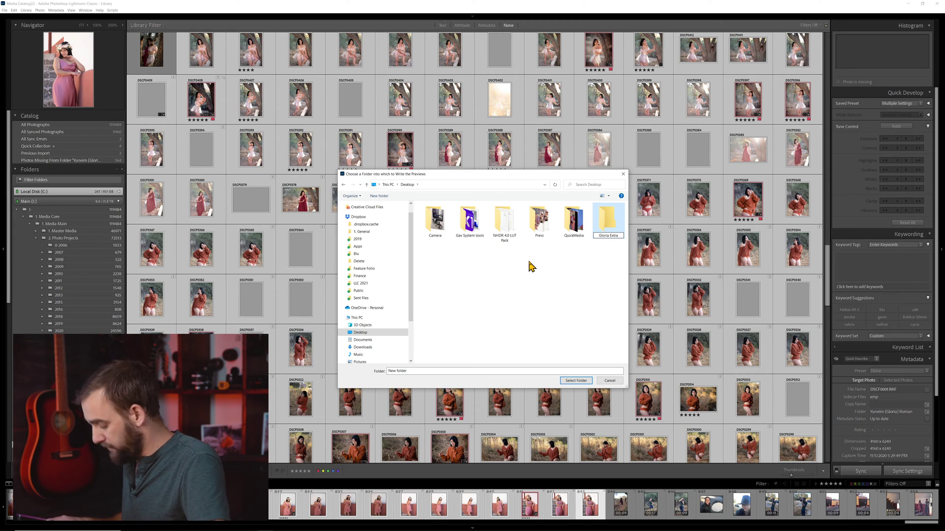
pyautogui.press('Return')
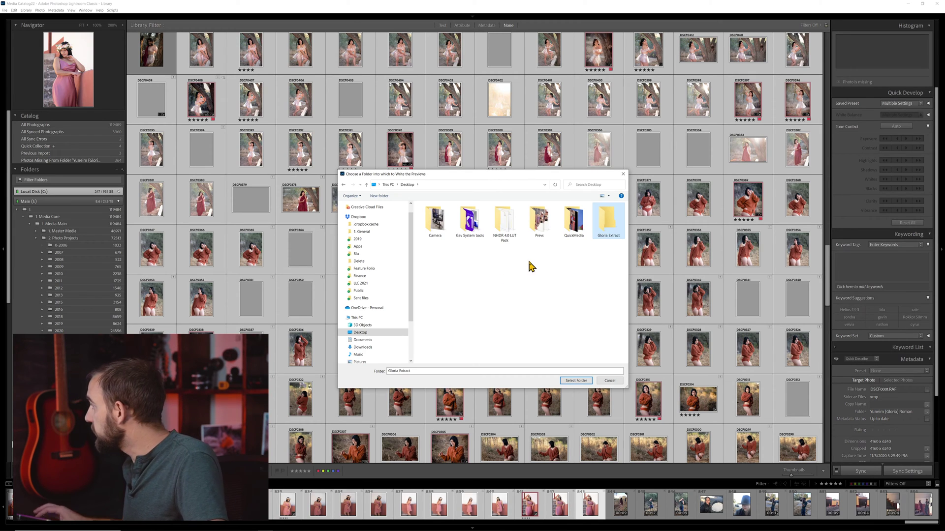
pyautogui.doubleClick(602, 234)
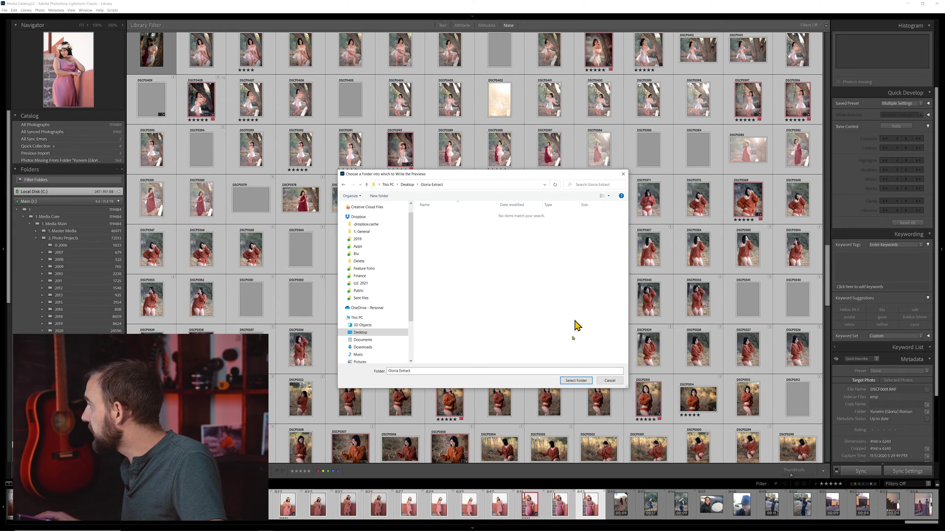
pyautogui.click(577, 381)
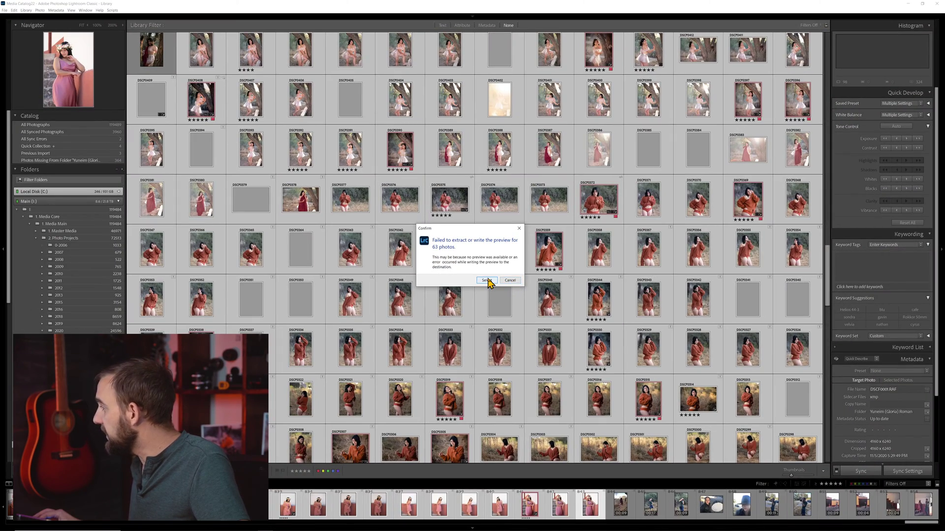
# - Select the photos whose previews could not be extracted and look through them in the grid
pyautogui.click(459, 279)
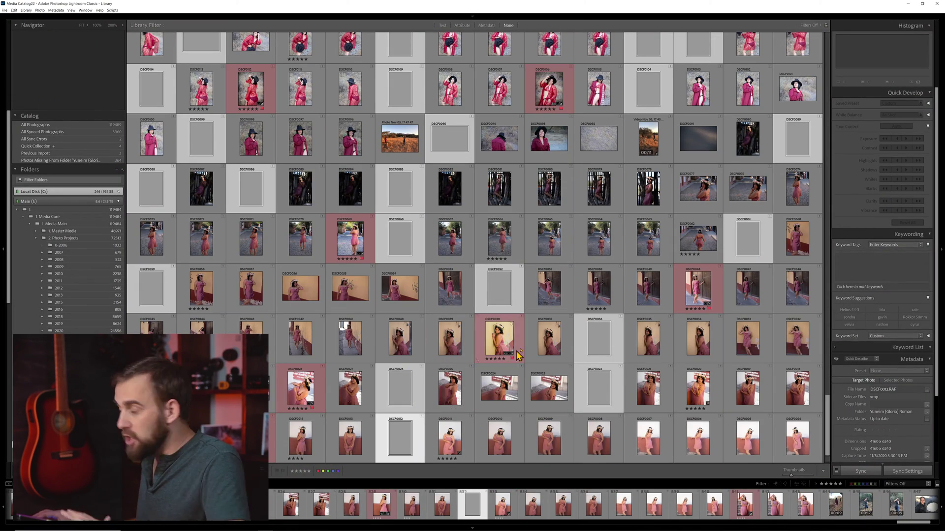
pyautogui.scroll(4, 517, 369)
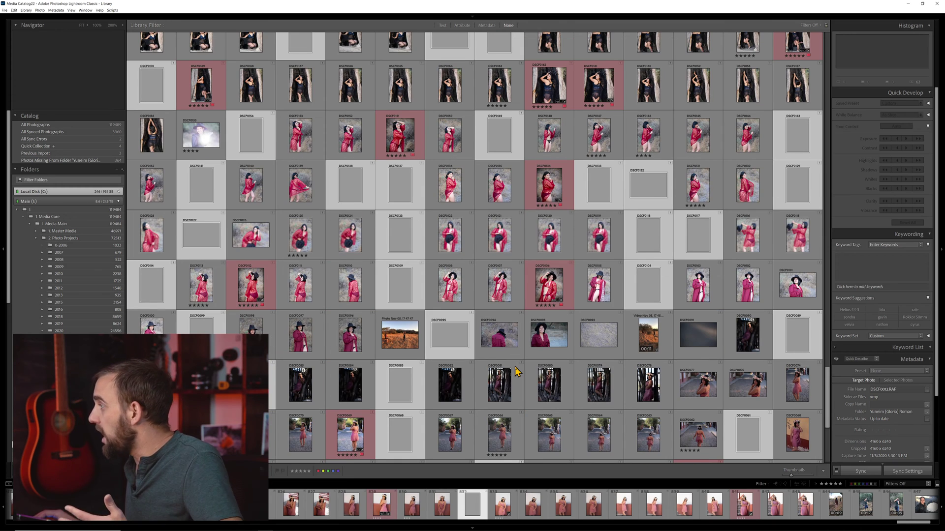
pyautogui.scroll(-5, 516, 372)
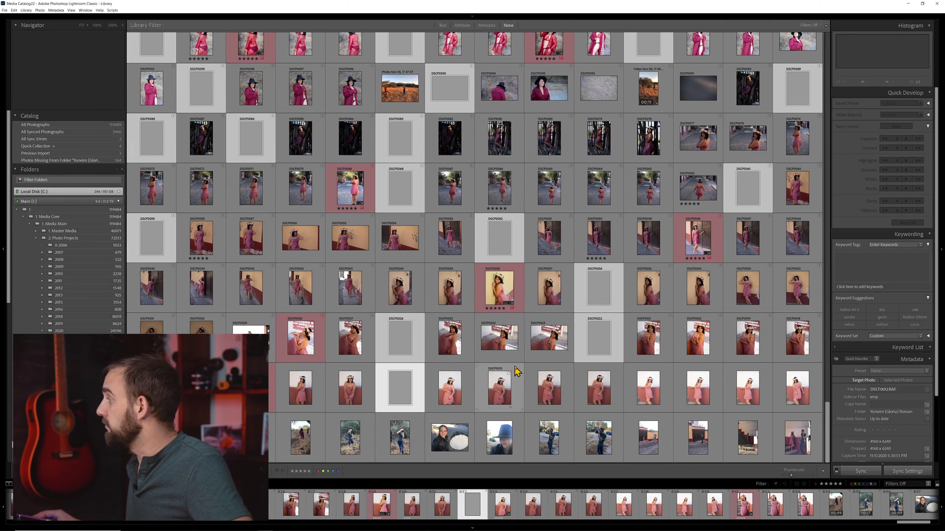
# - Clear the open windows, open the extract folder from the desktop in a maximised File Explorer window and preview the extracted DSCF0240 JPEG
pyautogui.click(907, 4)
pyautogui.click(815, 114)
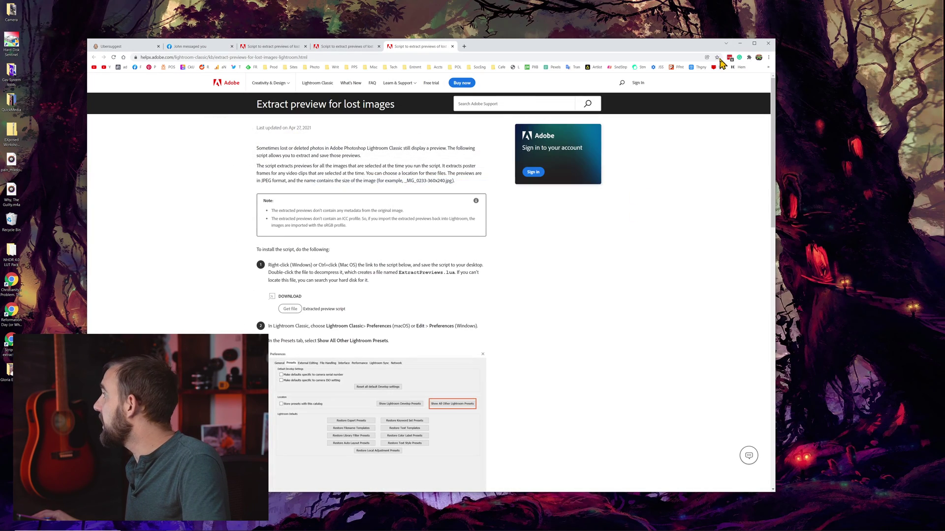
pyautogui.click(739, 44)
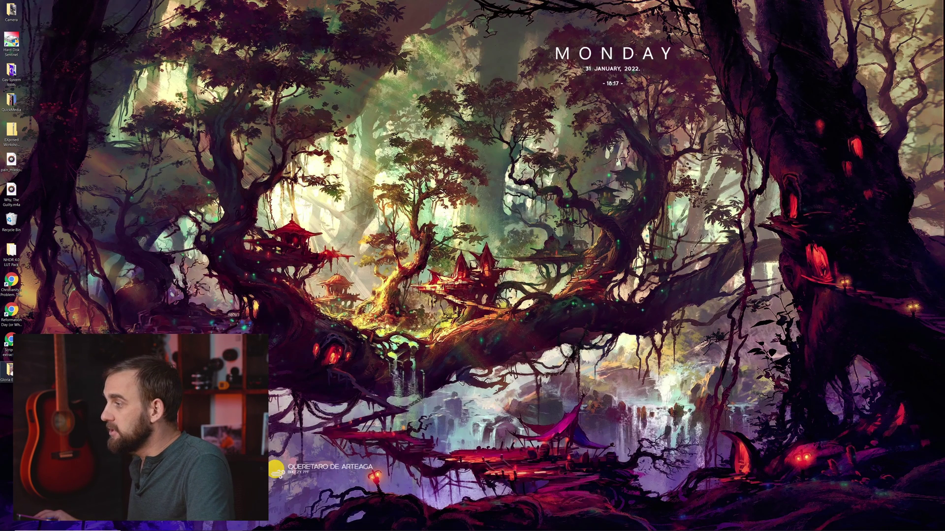
pyautogui.hotkey('alt', 'Tab')
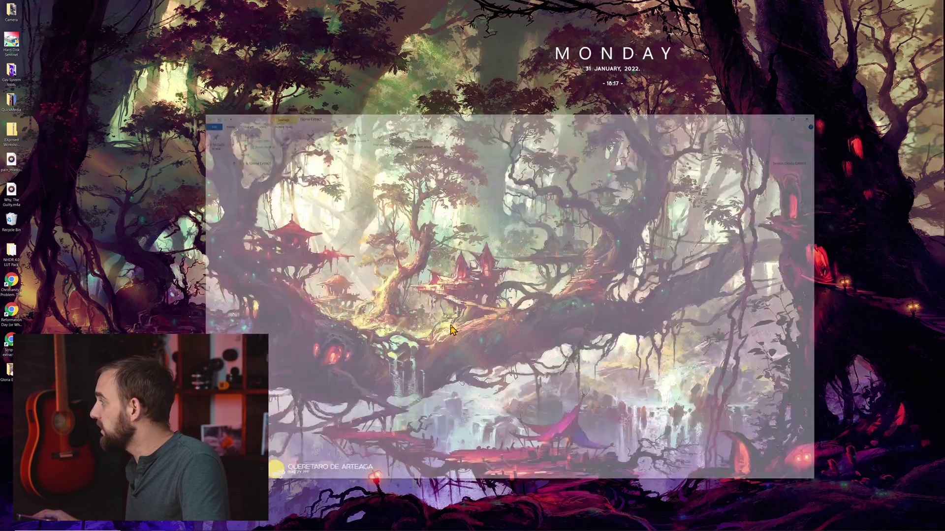
pyautogui.doubleClick(458, 122)
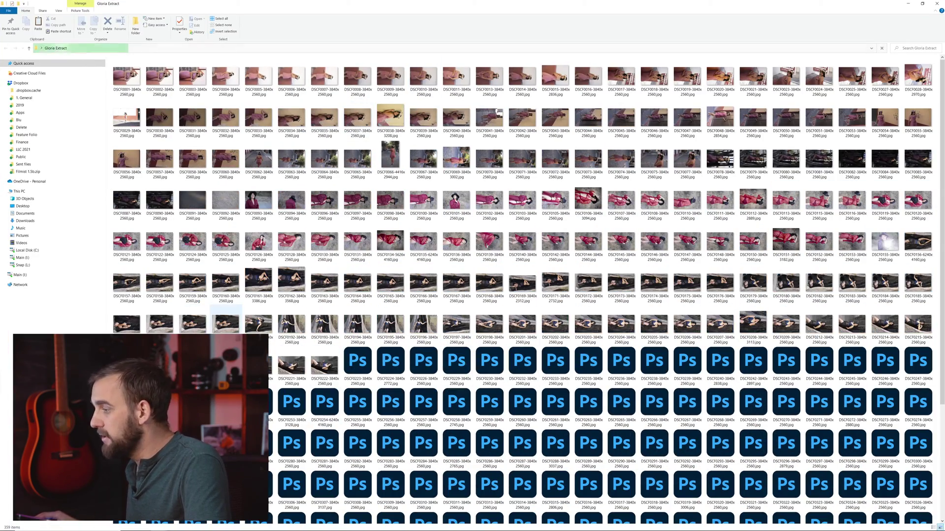
pyautogui.scroll(-2, 329, 398)
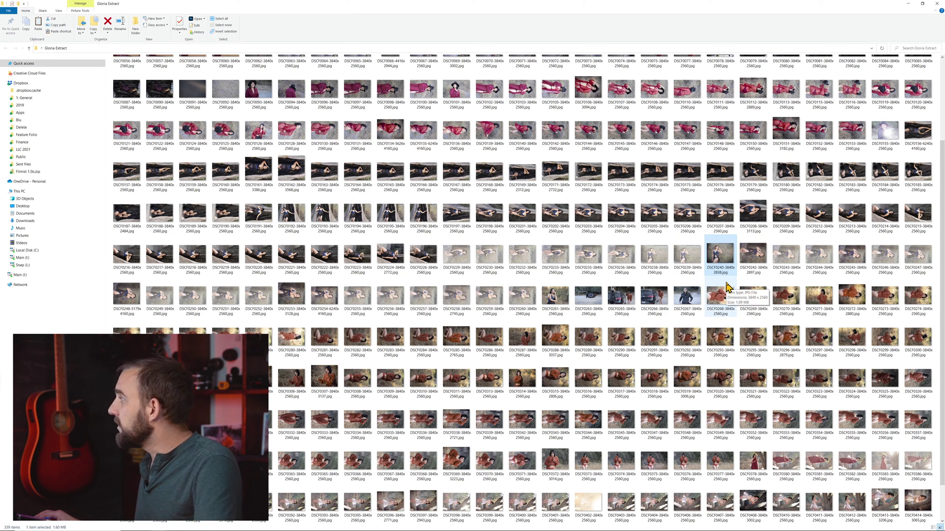
pyautogui.press('space')
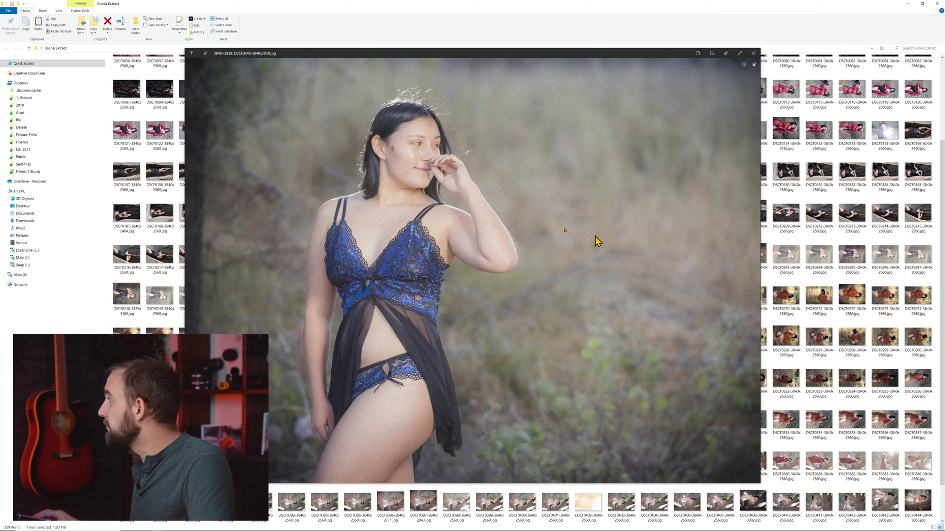